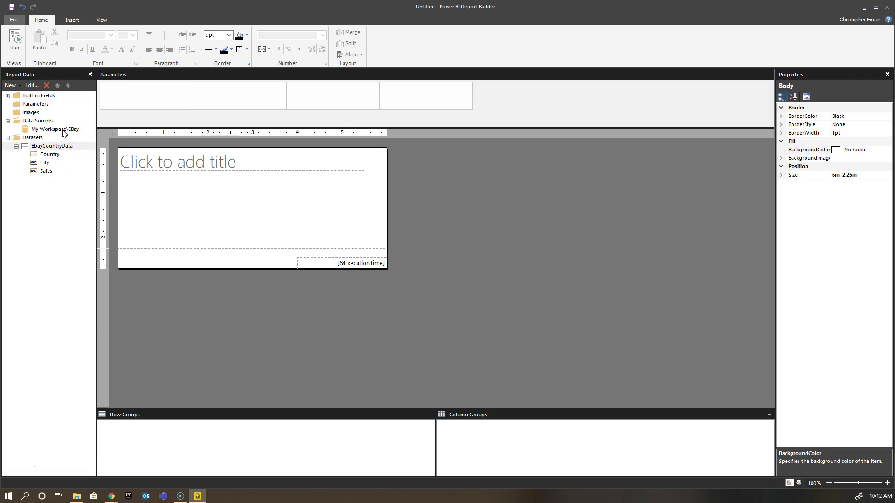
Look at the report body's shortcut Insert options, then dismiss the menu without inserting.
{"action": "left_click", "coordinate": [56, 148]}
{"action": "left_click", "coordinate": [60, 150]}
{"action": "right_click", "coordinate": [151, 187]}
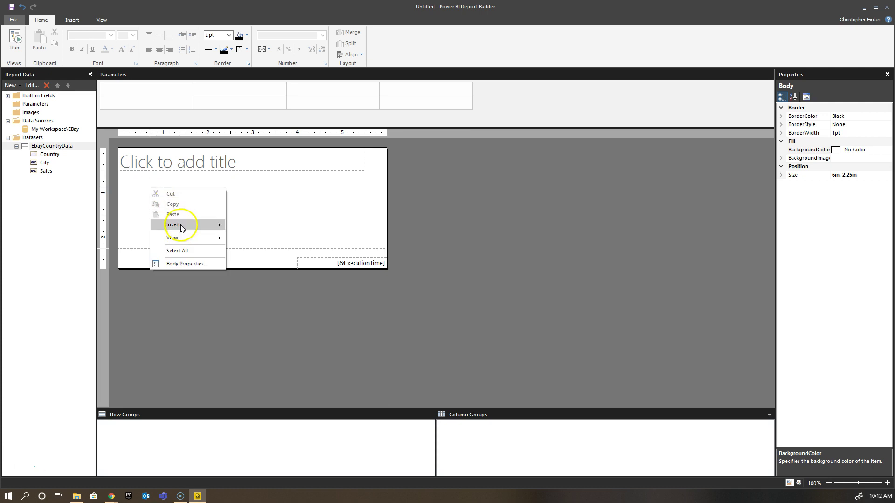
{"action": "mouse_move", "coordinate": [181, 226]}
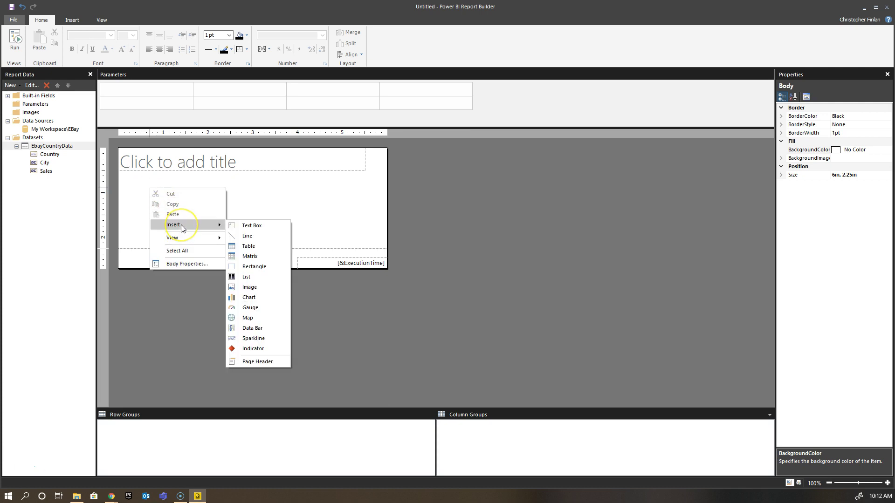
{"action": "left_click", "coordinate": [408, 184]}
Show the Insert ribbon's report items and pick the Rectangle item.
{"action": "left_click", "coordinate": [64, 20]}
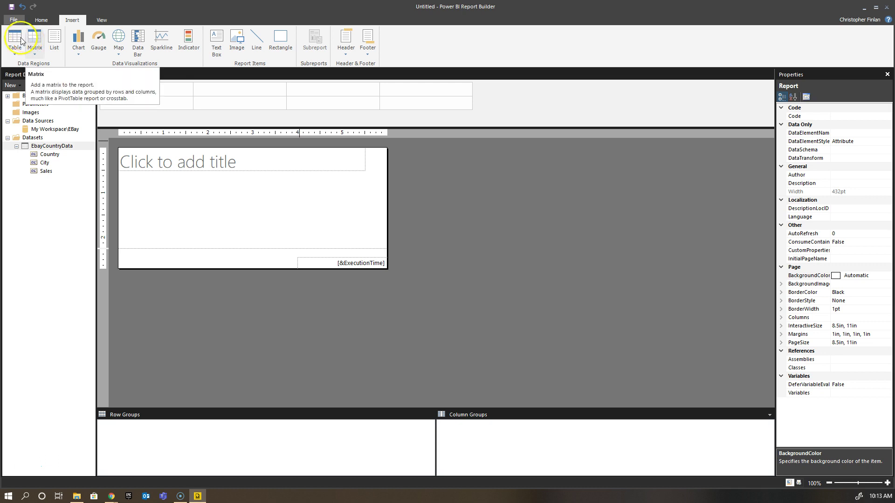
{"action": "left_click", "coordinate": [4, 43]}
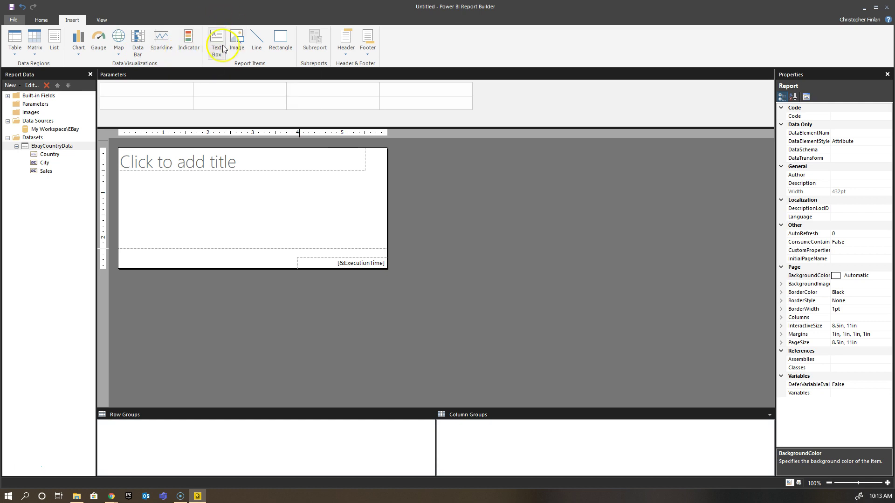
{"action": "left_click", "coordinate": [283, 46]}
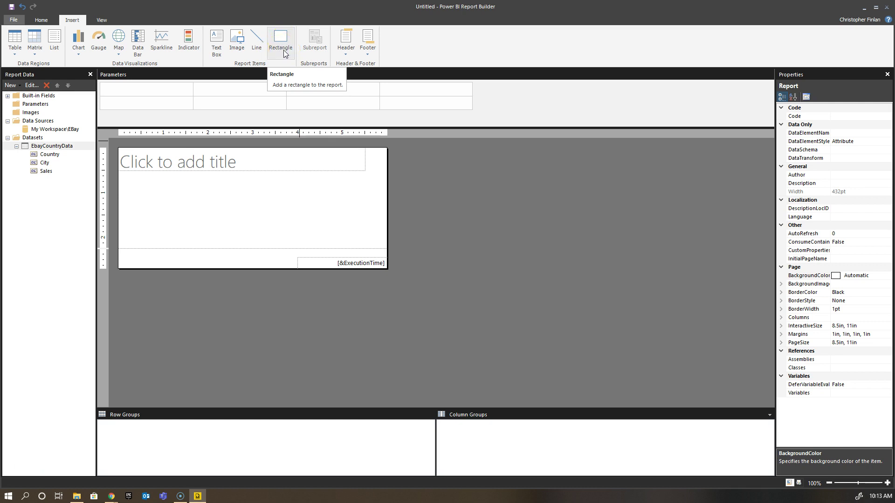
{"action": "left_click", "coordinate": [279, 48]}
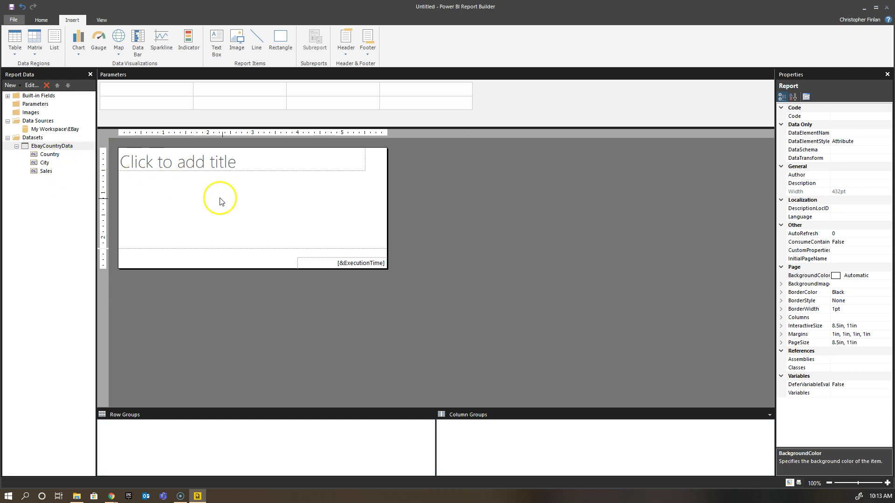
Start the Table Wizard using the EbayCountryData dataset.
{"action": "left_click", "coordinate": [15, 53]}
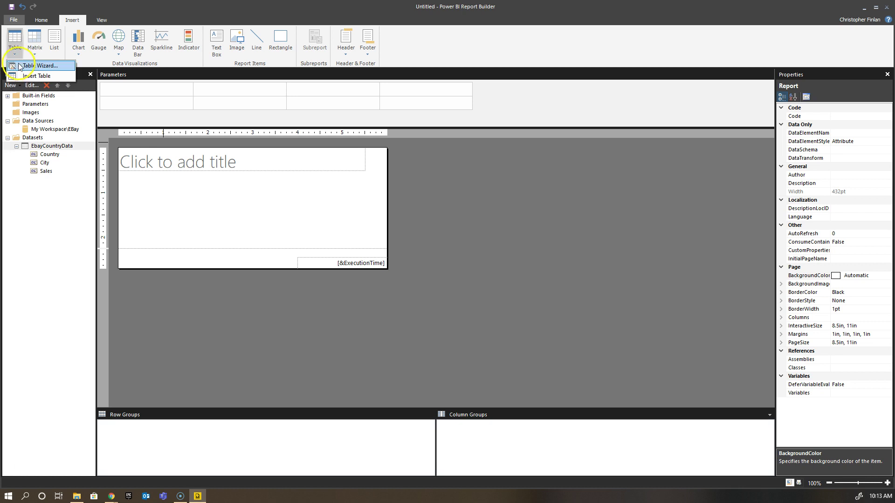
{"action": "left_click", "coordinate": [21, 68]}
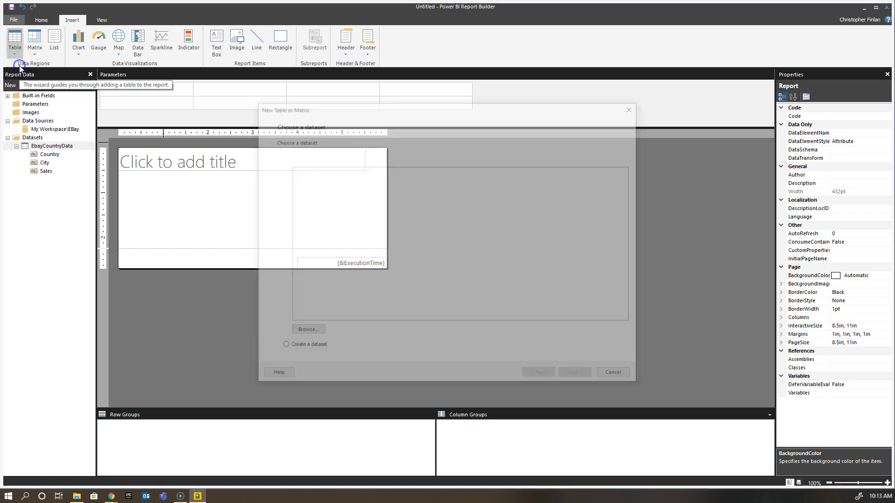
{"action": "left_click", "coordinate": [340, 185]}
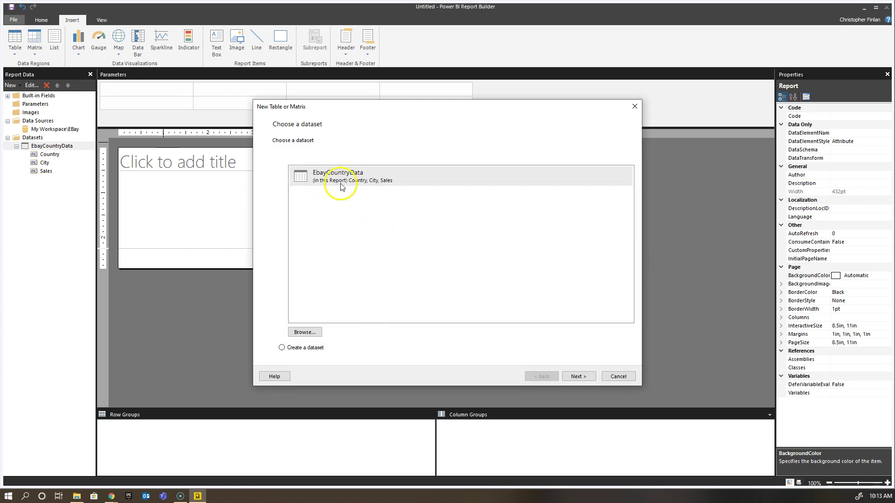
{"action": "left_click", "coordinate": [578, 376]}
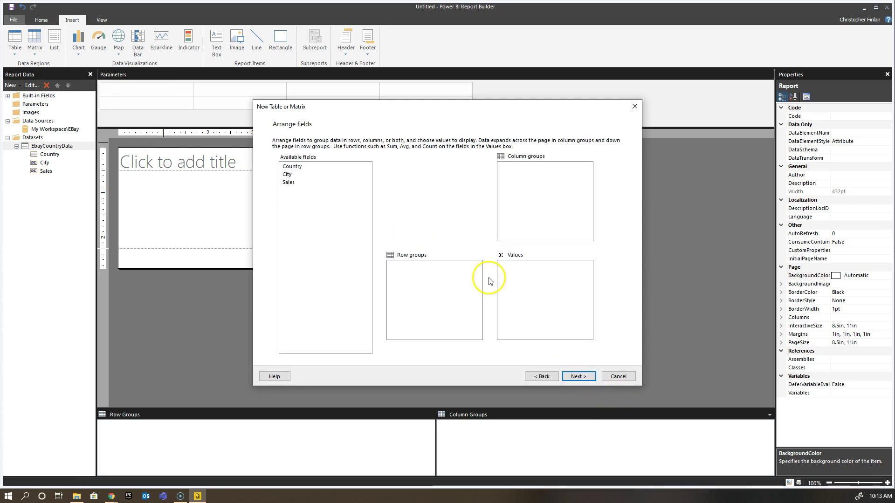
Place Country in row groups, City in column groups and Sum(Sales) as the only value.
{"action": "left_click_drag", "start_coordinate": [291, 167], "coordinate": [412, 287]}
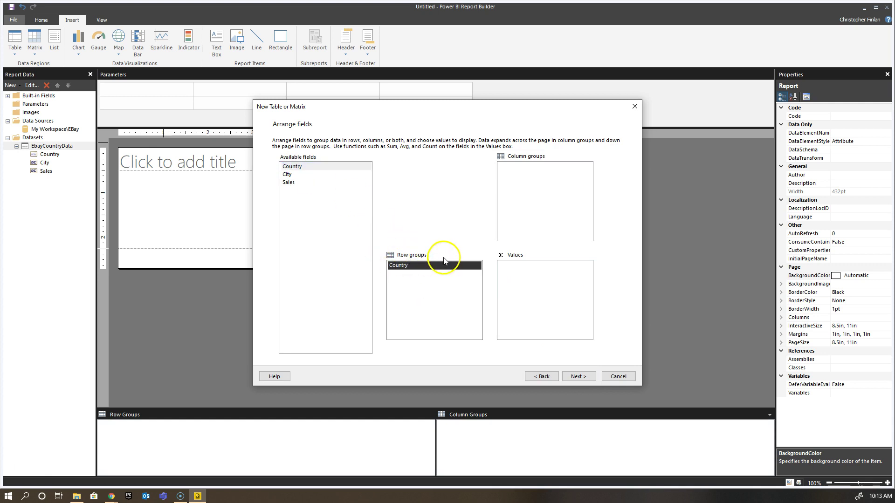
{"action": "left_click_drag", "start_coordinate": [288, 174], "coordinate": [535, 187]}
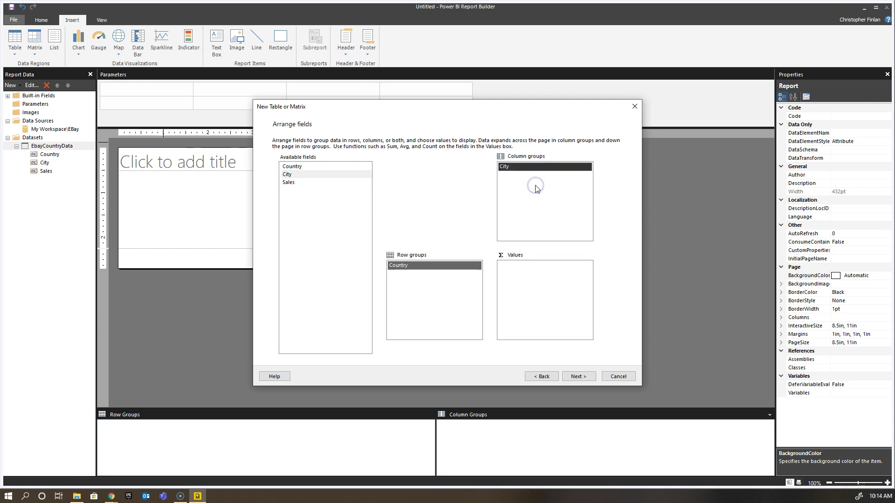
{"action": "left_click_drag", "start_coordinate": [293, 182], "coordinate": [519, 284]}
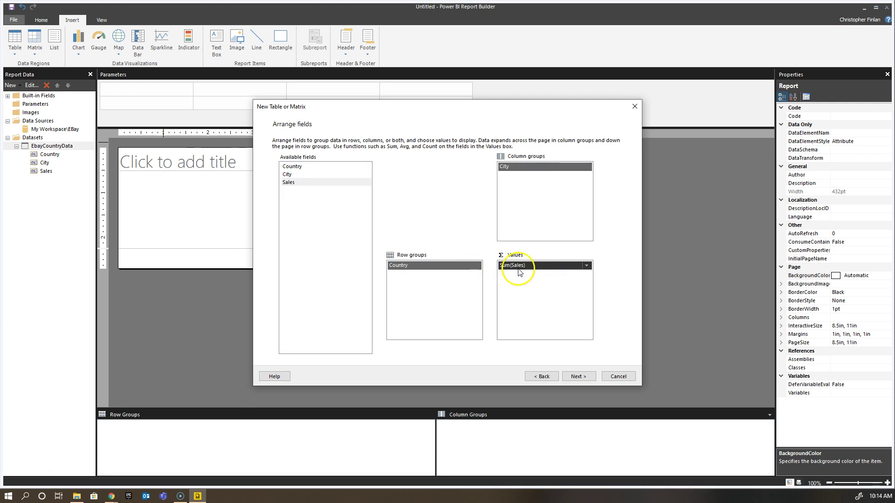
{"action": "left_click", "coordinate": [587, 265]}
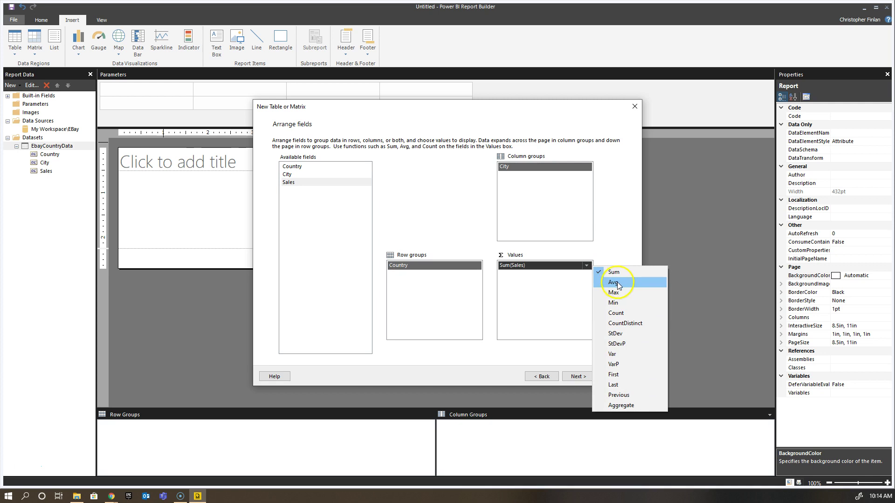
{"action": "left_click", "coordinate": [583, 257]}
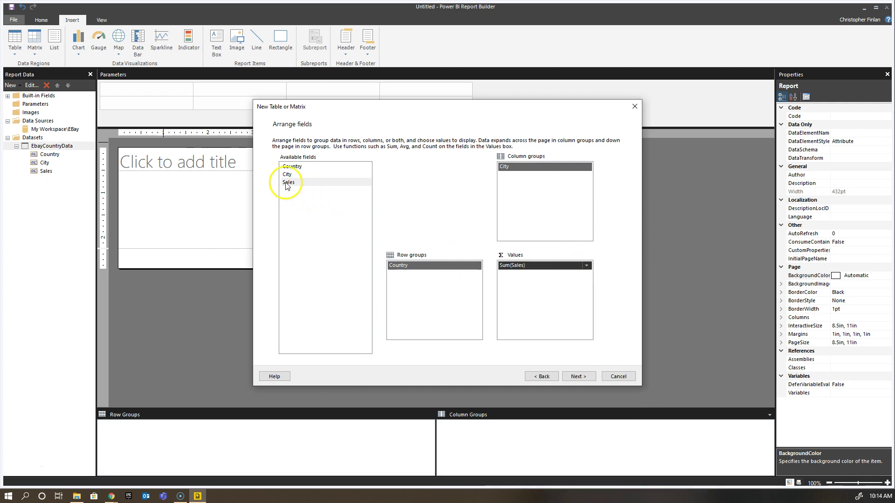
{"action": "left_click_drag", "start_coordinate": [317, 183], "coordinate": [541, 306]}
{"action": "left_click", "coordinate": [586, 274]}
{"action": "left_click", "coordinate": [606, 293]}
{"action": "left_click", "coordinate": [561, 276]}
{"action": "left_click", "coordinate": [565, 282]}
{"action": "left_click_drag", "start_coordinate": [516, 275], "coordinate": [407, 232]}
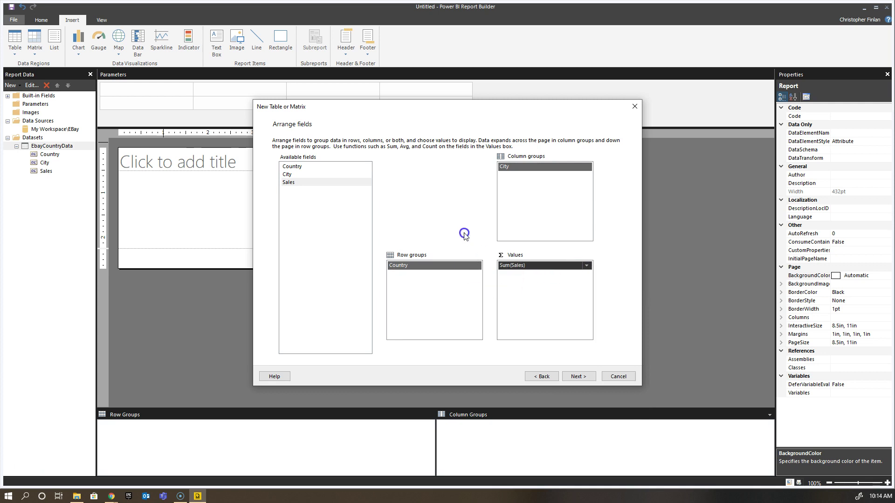
Keep the default layout with totals and finish placing the matrix.
{"action": "left_click", "coordinate": [578, 376]}
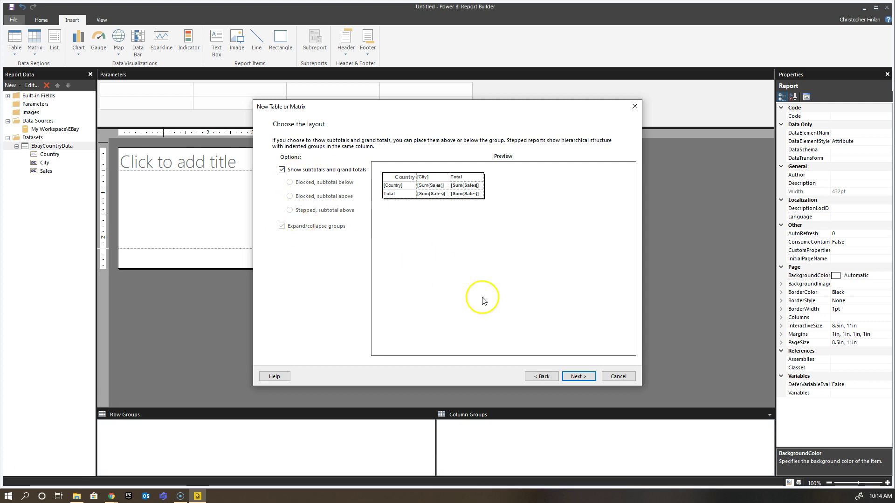
{"action": "left_click", "coordinate": [582, 376]}
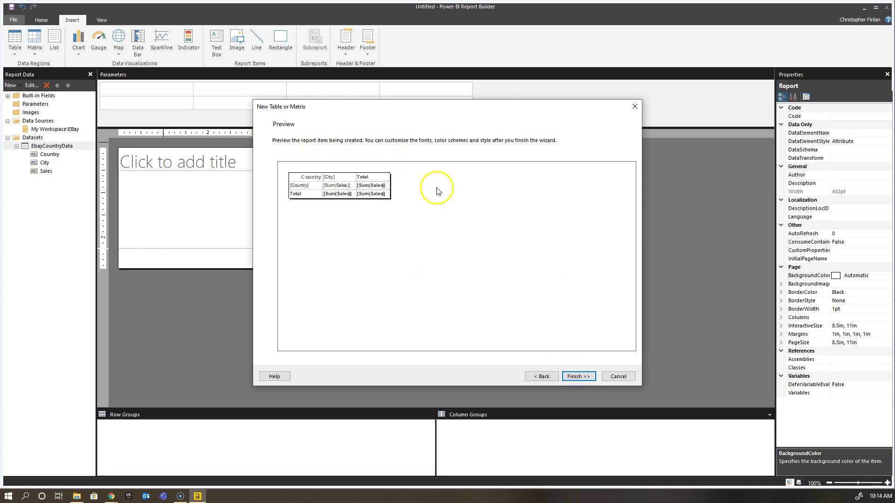
{"action": "left_click", "coordinate": [584, 381]}
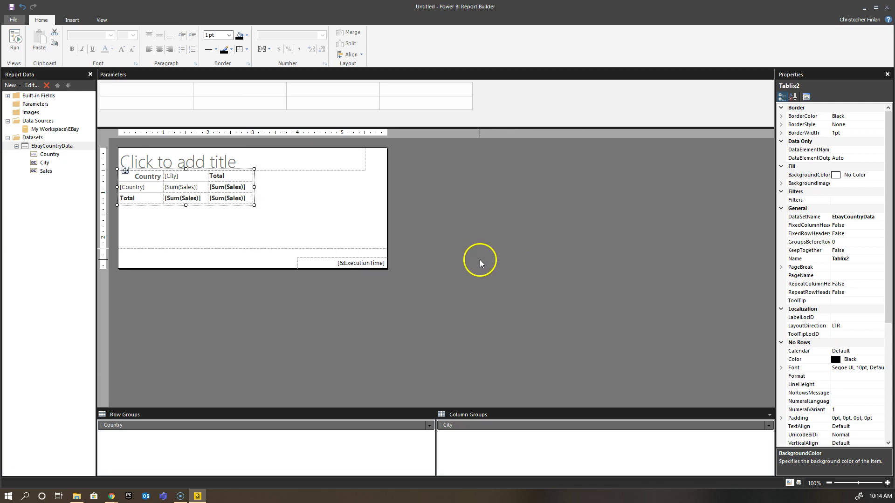
Deselect the matrix and run the report to preview Sum(Sales) by Country and City.
{"action": "left_click", "coordinate": [440, 265]}
{"action": "left_click", "coordinate": [365, 234]}
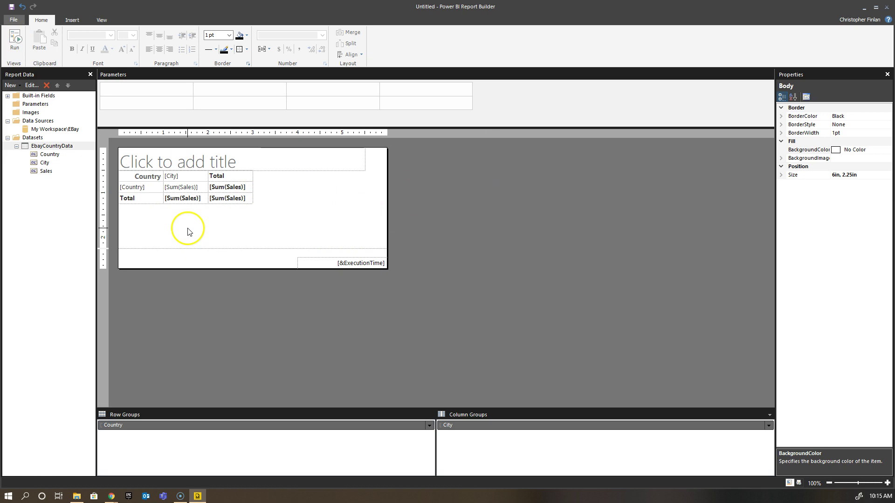
{"action": "left_click", "coordinate": [18, 40]}
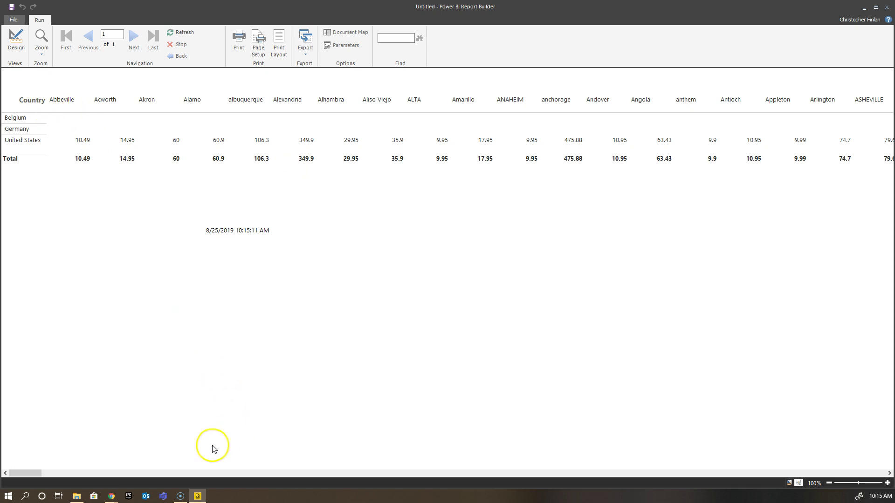
Scroll across the previewed matrix, then return to Design view.
{"action": "left_click", "coordinate": [163, 473]}
{"action": "left_click_drag", "start_coordinate": [69, 473], "coordinate": [883, 461]}
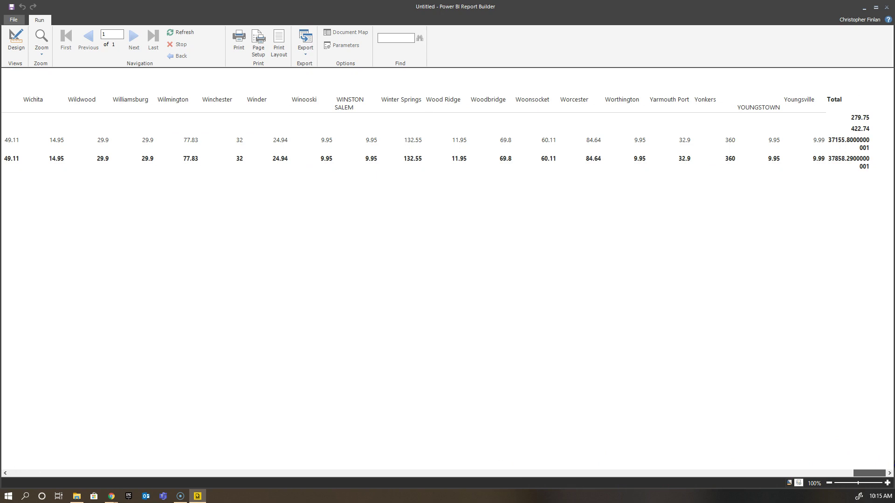
{"action": "left_click_drag", "start_coordinate": [869, 474], "coordinate": [26, 474]}
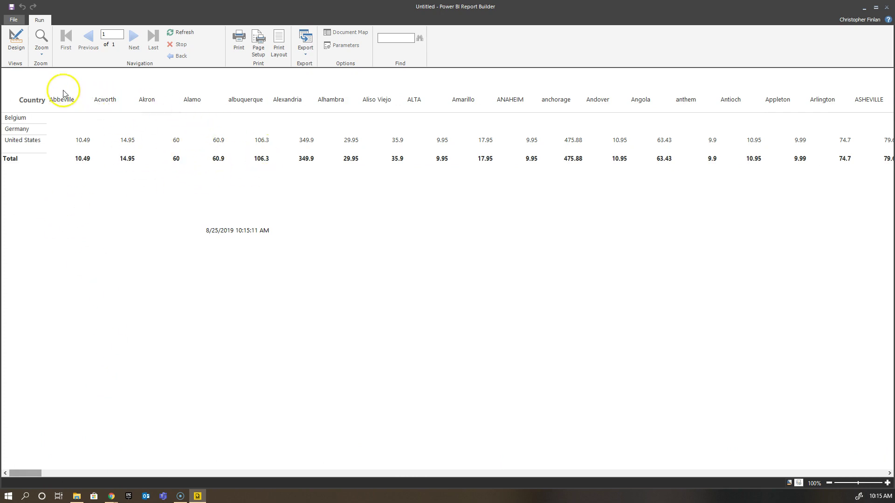
{"action": "left_click", "coordinate": [15, 37]}
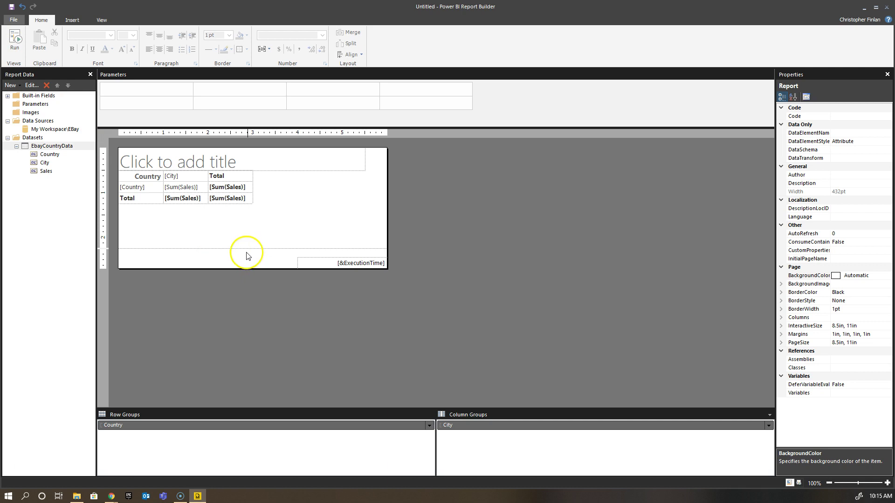
Delete the old matrix and start a new Table Wizard on EbayCountryData.
{"action": "left_click", "coordinate": [215, 207]}
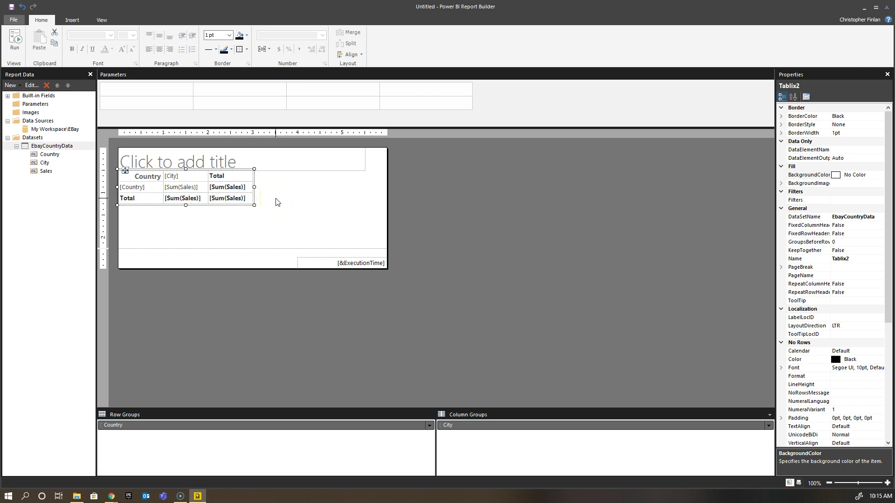
{"action": "key", "text": "Delete"}
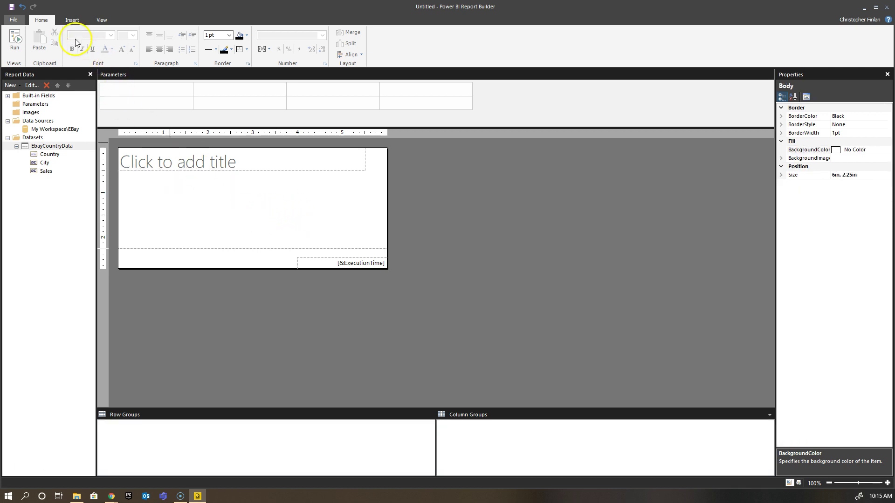
{"action": "left_click", "coordinate": [72, 20]}
{"action": "left_click", "coordinate": [19, 57]}
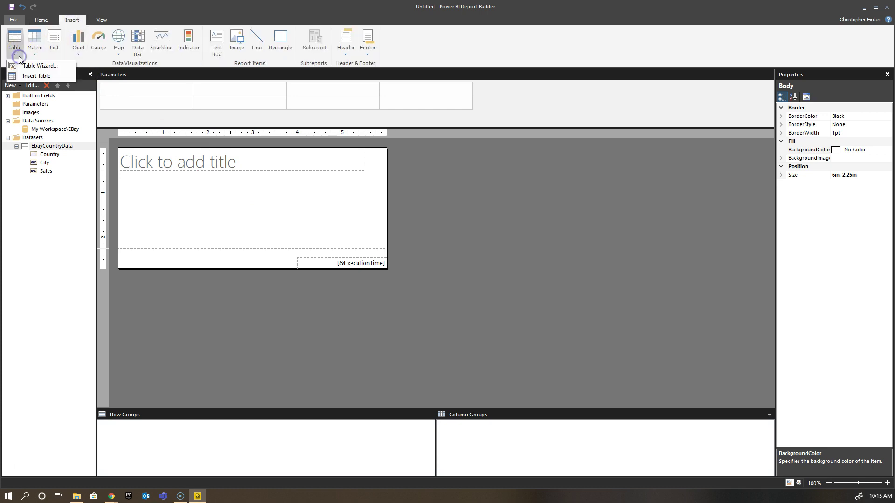
{"action": "left_click", "coordinate": [35, 69]}
{"action": "left_click", "coordinate": [345, 176]}
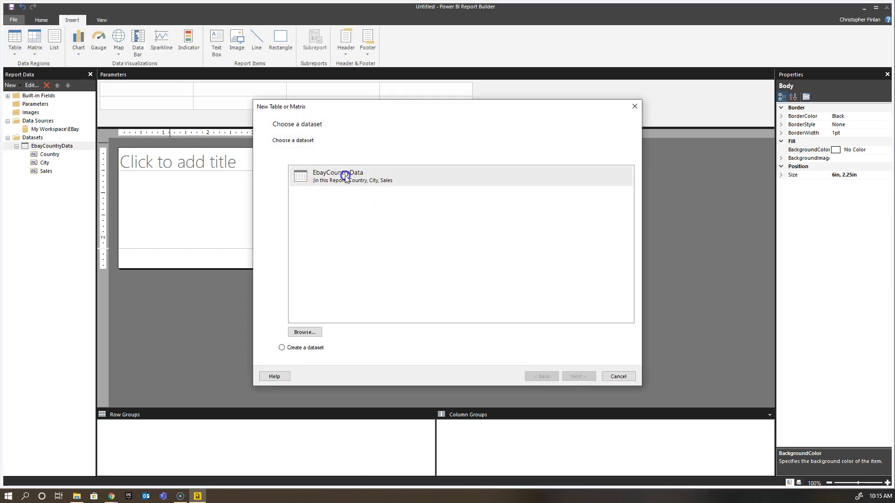
{"action": "left_click", "coordinate": [584, 376]}
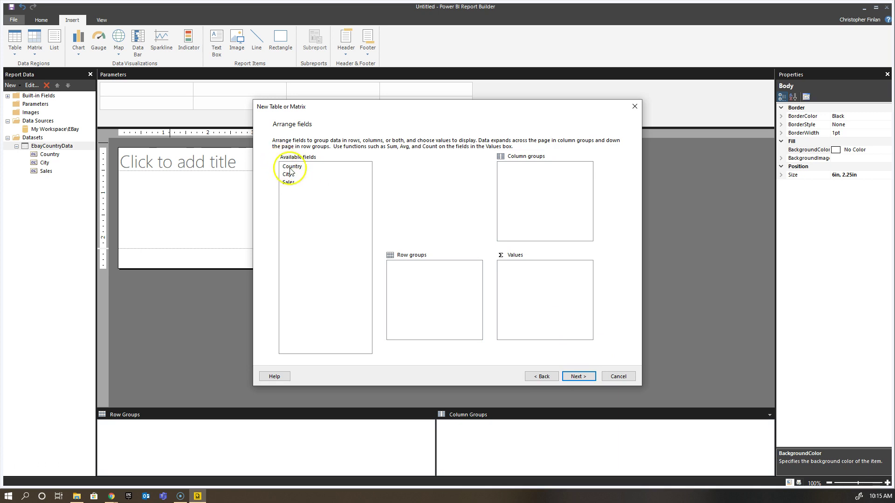
Group rows by Country then City with Blocked layout and subtotals below, then finish.
{"action": "left_click_drag", "start_coordinate": [298, 166], "coordinate": [427, 266]}
{"action": "left_click_drag", "start_coordinate": [290, 177], "coordinate": [523, 286]}
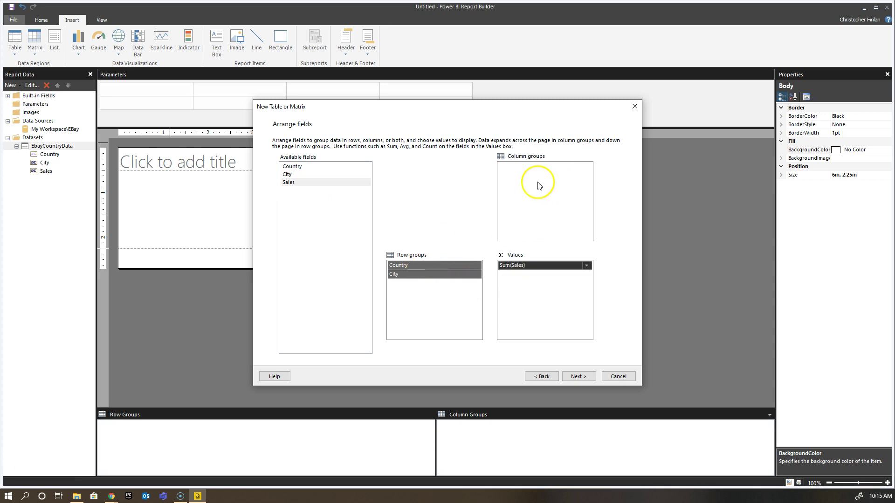
{"action": "left_click", "coordinate": [582, 378]}
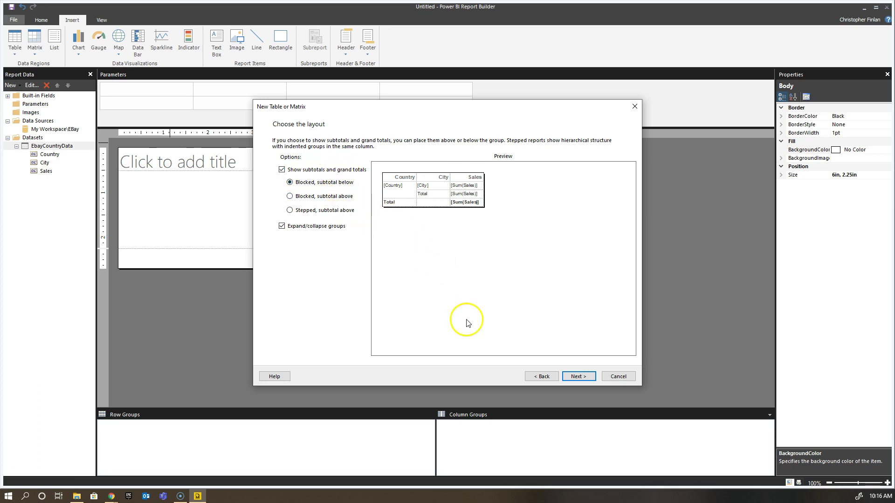
{"action": "left_click", "coordinate": [335, 211]}
{"action": "left_click", "coordinate": [336, 198]}
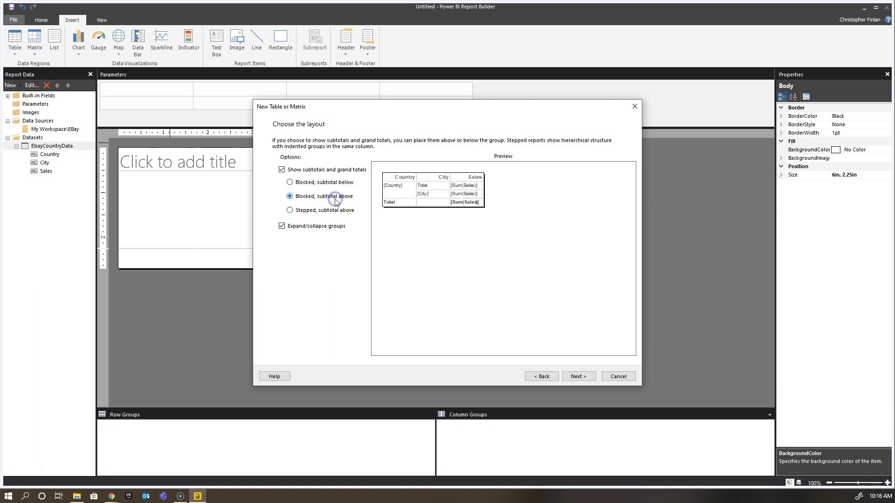
{"action": "left_click", "coordinate": [336, 186]}
{"action": "left_click", "coordinate": [577, 375]}
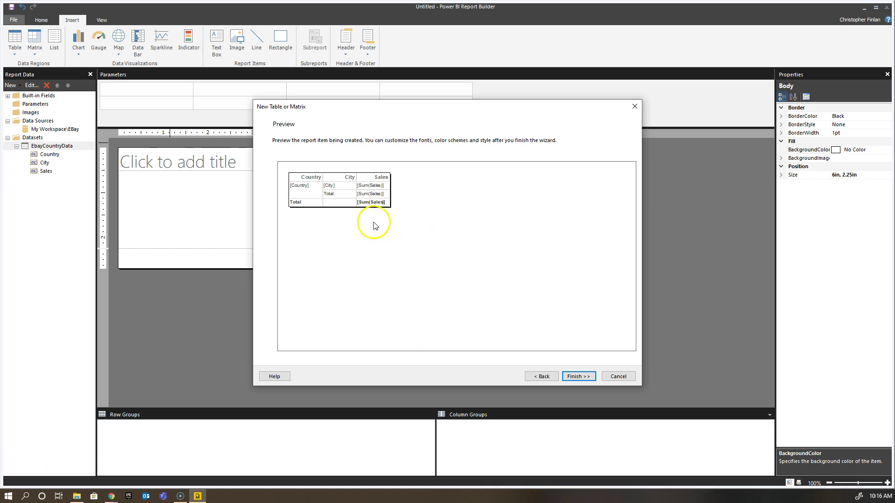
{"action": "left_click", "coordinate": [578, 377]}
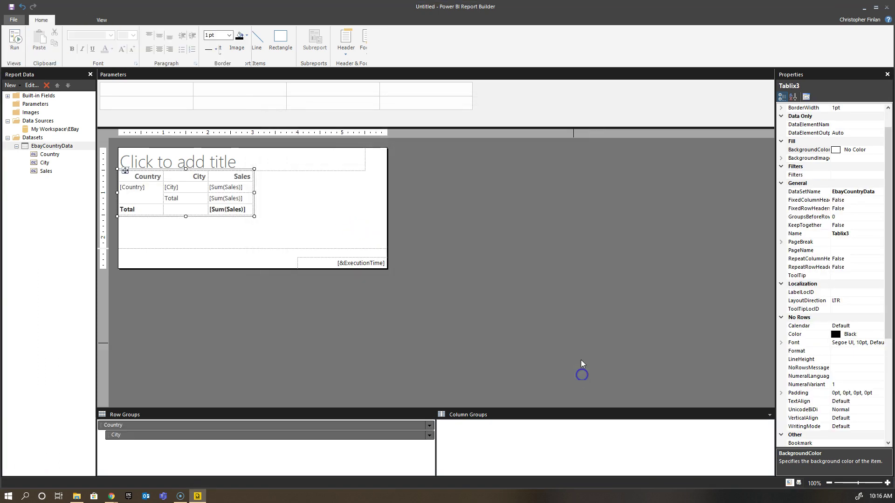
Check the Country and City group cells, then run the report to see collapsed country totals.
{"action": "left_click", "coordinate": [136, 196]}
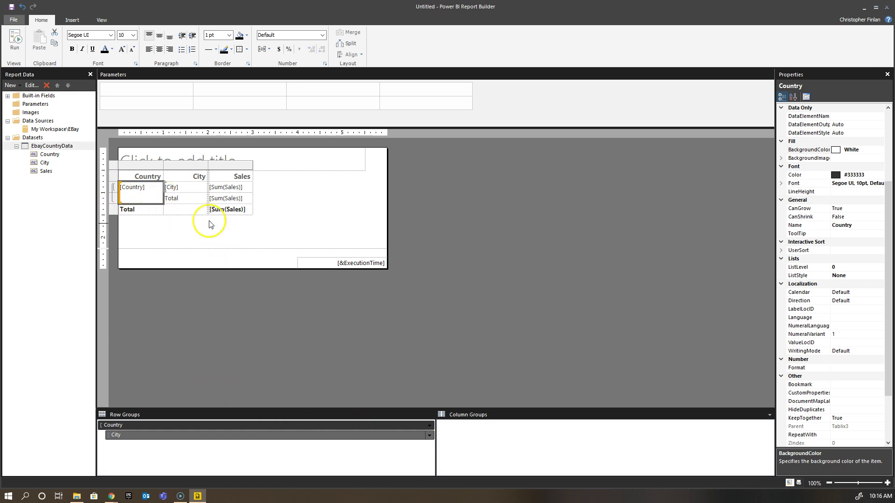
{"action": "left_click", "coordinate": [191, 191]}
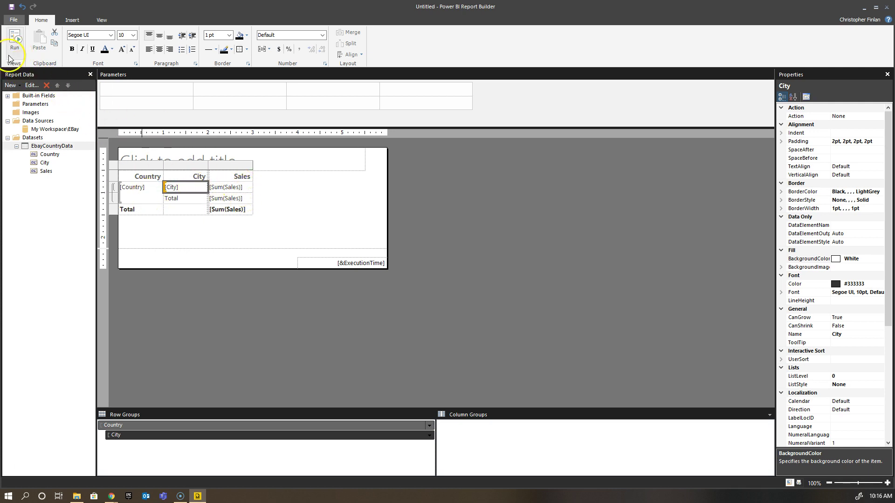
{"action": "left_click", "coordinate": [14, 39]}
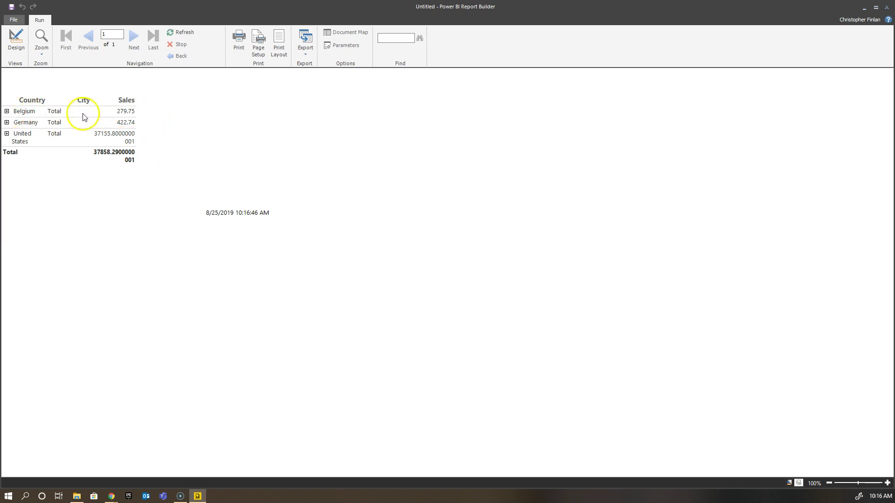
{"action": "left_click", "coordinate": [6, 111]}
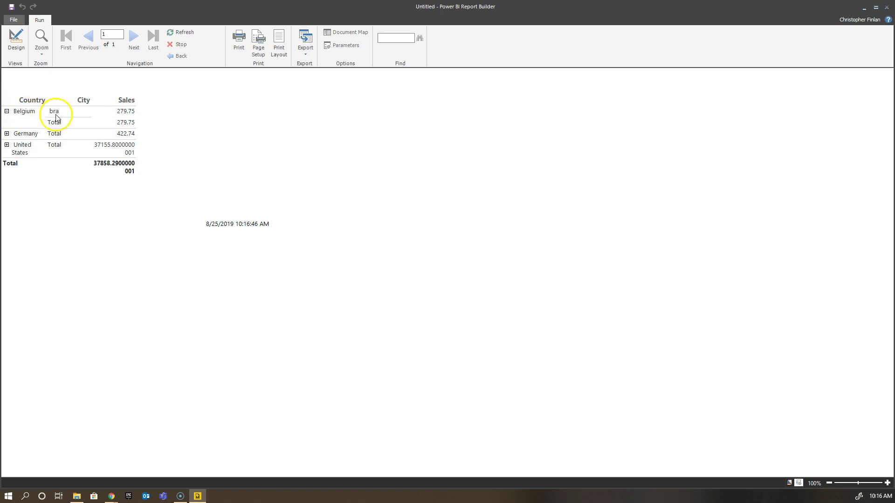
{"action": "left_click", "coordinate": [6, 134]}
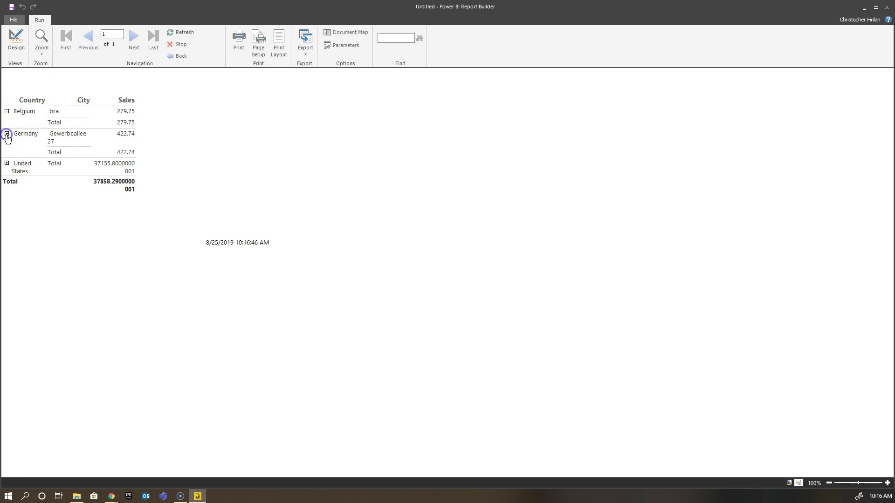
{"action": "left_click", "coordinate": [7, 163]}
{"action": "scroll", "coordinate": [93, 256], "scroll_direction": "down", "scroll_amount": 20}
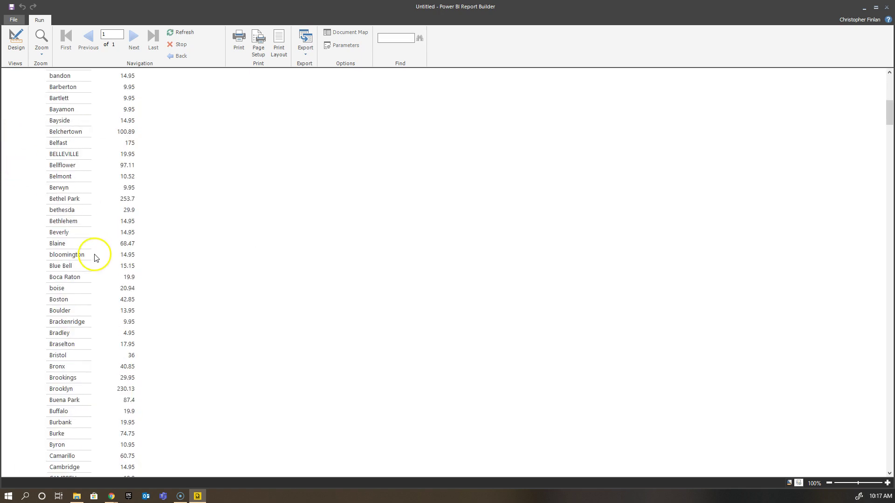
{"action": "scroll", "coordinate": [96, 254], "scroll_direction": "down", "scroll_amount": 10}
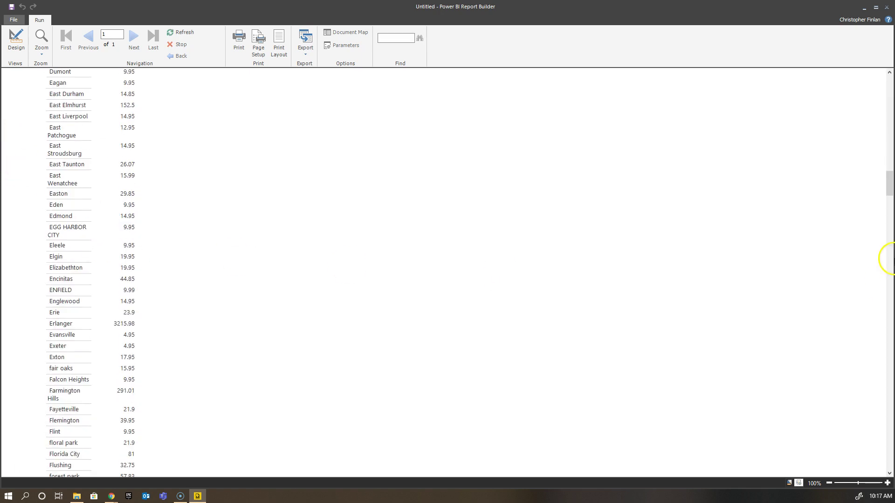
{"action": "left_click_drag", "start_coordinate": [885, 184], "coordinate": [888, 86]}
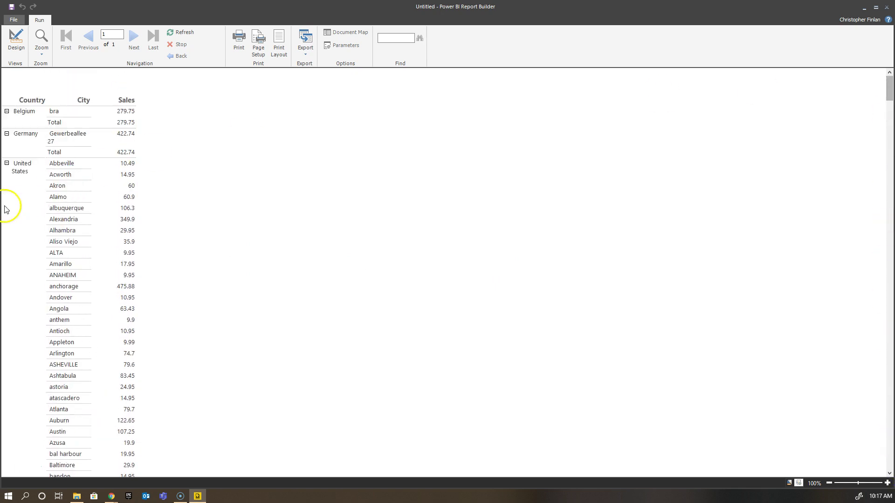
{"action": "left_click", "coordinate": [6, 164]}
{"action": "left_click", "coordinate": [6, 134]}
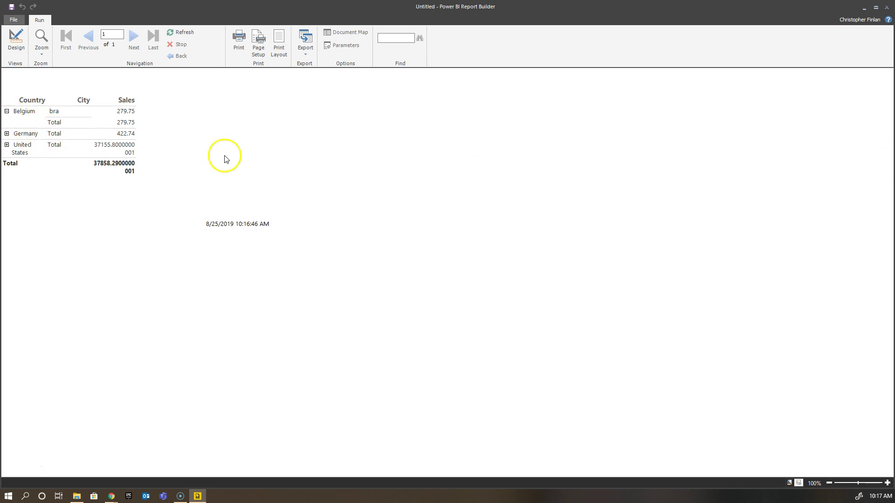
{"action": "left_click", "coordinate": [7, 111]}
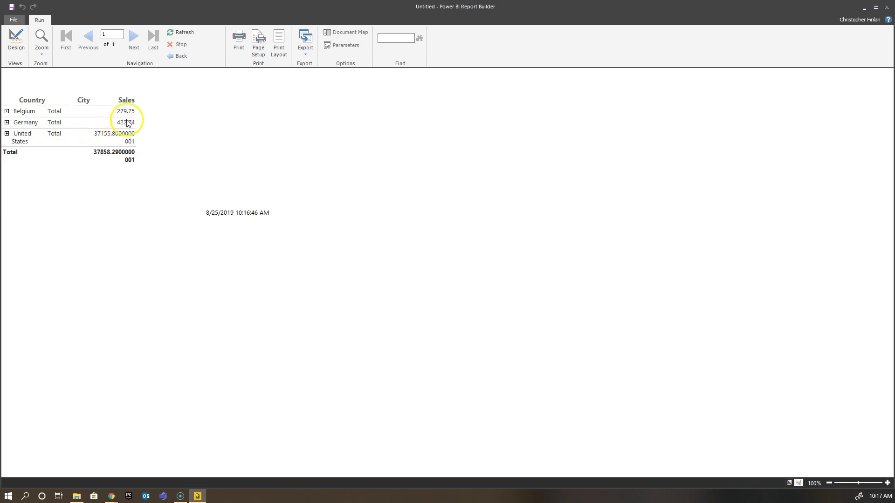